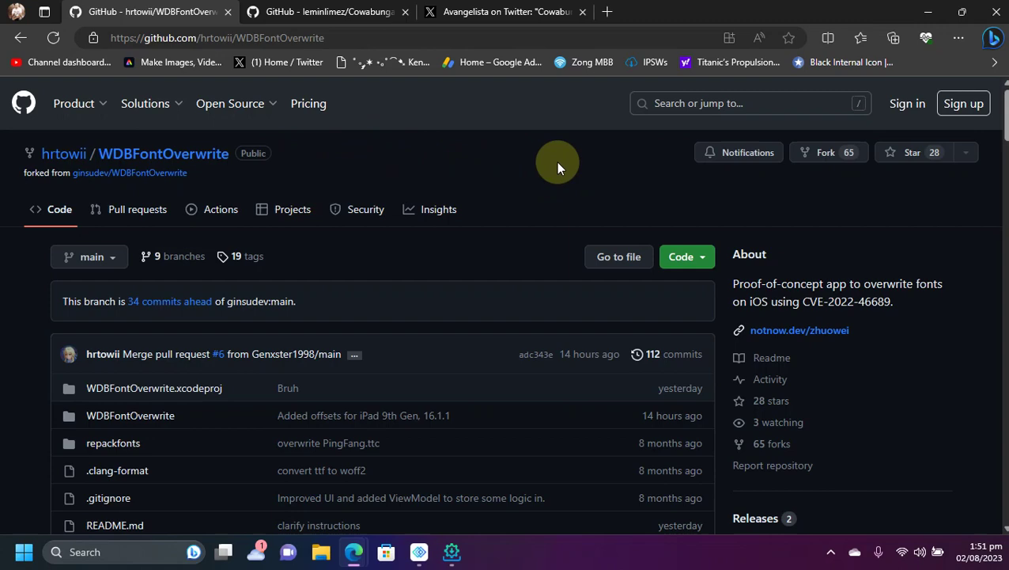
- Scroll the WDBFontOverwrite repository page, then bring the notes window to the front
{"action": "scroll", "coordinate": [558, 167], "scroll_direction": "down", "scroll_amount": 3}
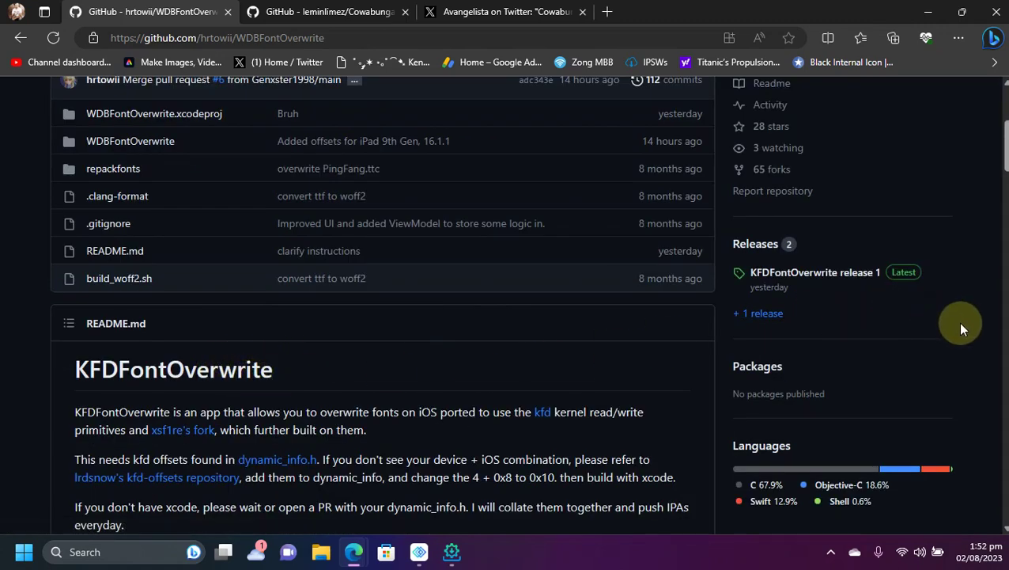
{"action": "scroll", "coordinate": [962, 329], "scroll_direction": "up", "scroll_amount": 3}
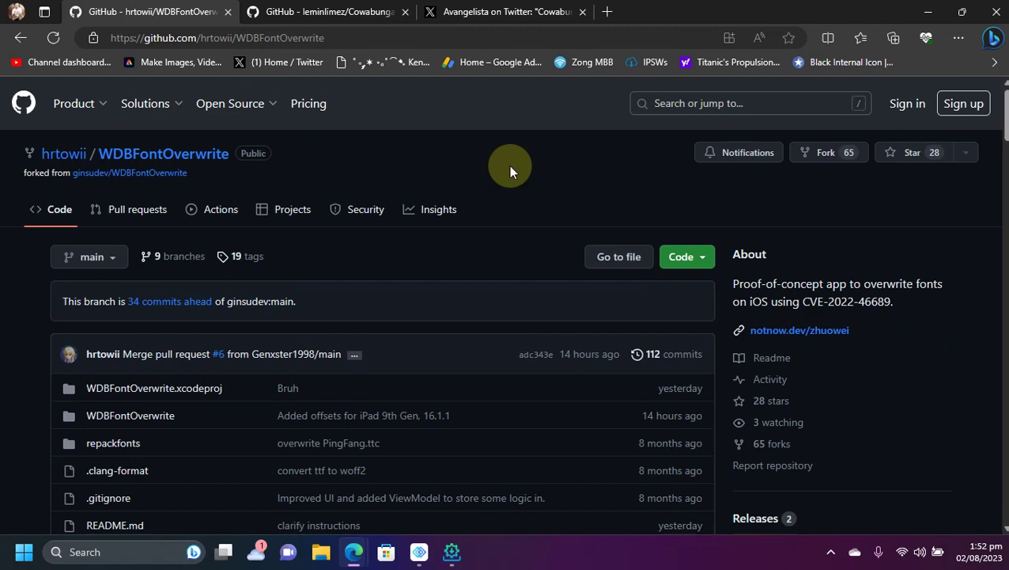
{"action": "scroll", "coordinate": [548, 373], "scroll_direction": "down", "scroll_amount": 3}
{"action": "scroll", "coordinate": [550, 364], "scroll_direction": "up", "scroll_amount": 3}
{"action": "key", "text": "alt+Tab"}
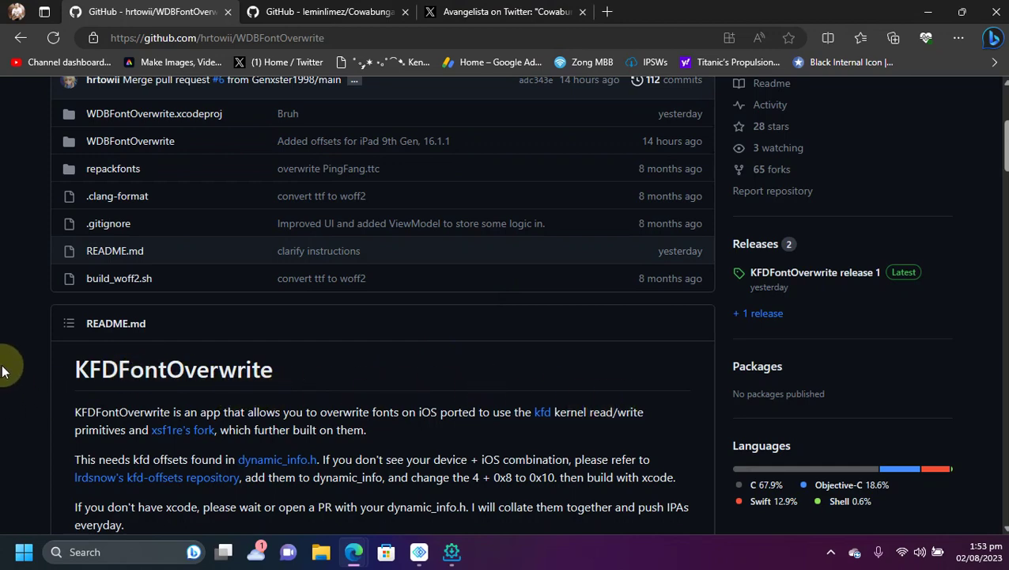
- Open the KFDFontOverwrite release 1 page and scroll down to its Assets
{"action": "scroll", "coordinate": [985, 300], "scroll_direction": "up", "scroll_amount": 3}
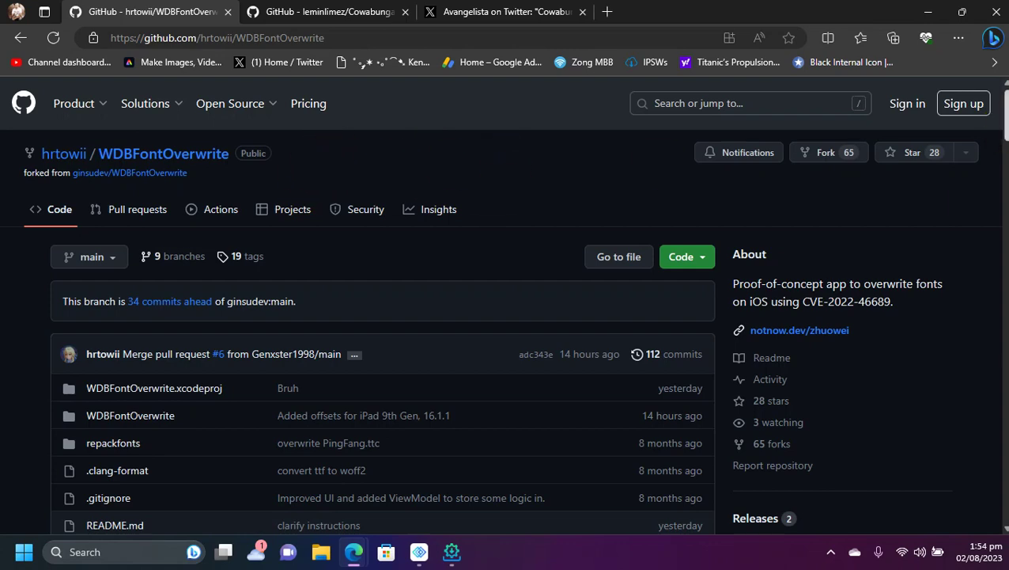
{"action": "scroll", "coordinate": [505, 304], "scroll_direction": "down", "scroll_amount": 3}
{"action": "scroll", "coordinate": [505, 305], "scroll_direction": "down", "scroll_amount": 2}
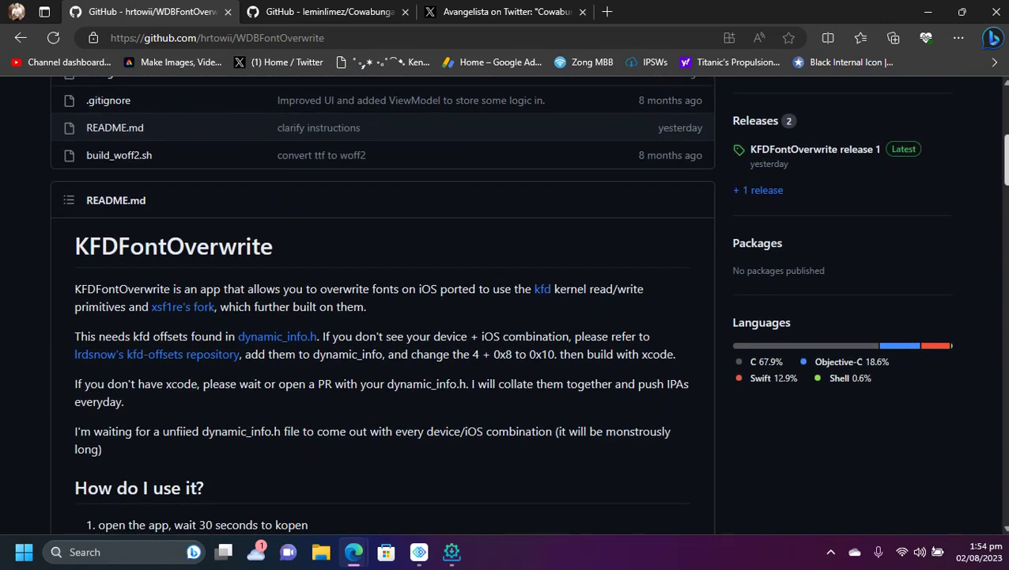
{"action": "scroll", "coordinate": [505, 304], "scroll_direction": "down", "scroll_amount": 1}
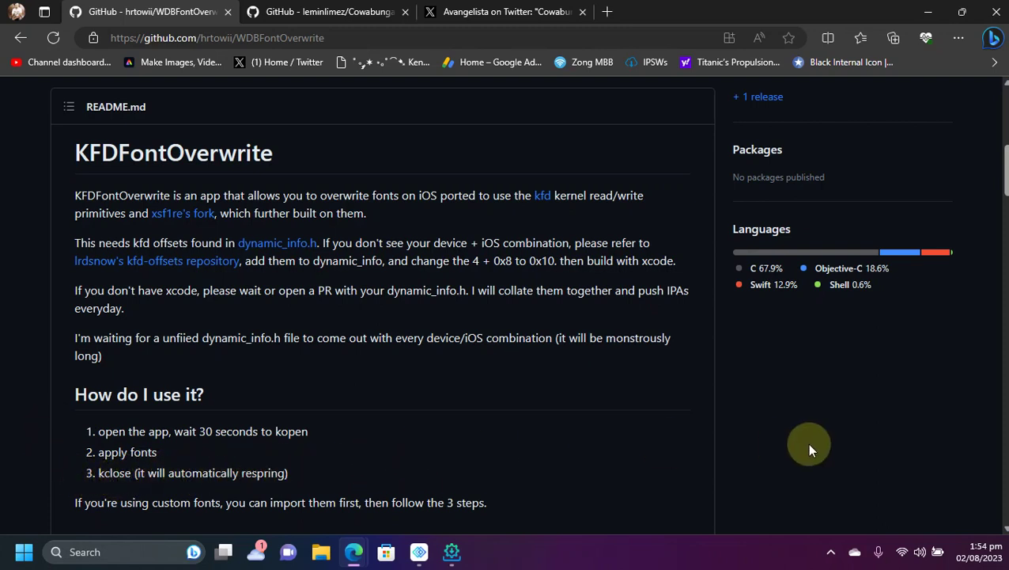
{"action": "scroll", "coordinate": [958, 433], "scroll_direction": "up", "scroll_amount": 2}
{"action": "scroll", "coordinate": [969, 439], "scroll_direction": "up", "scroll_amount": 3}
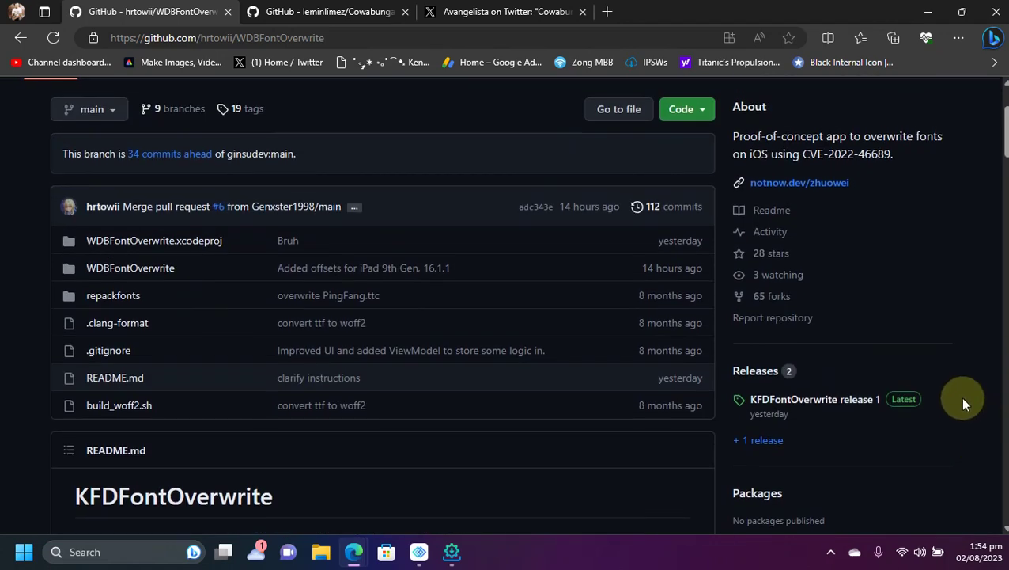
{"action": "left_click", "coordinate": [795, 400]}
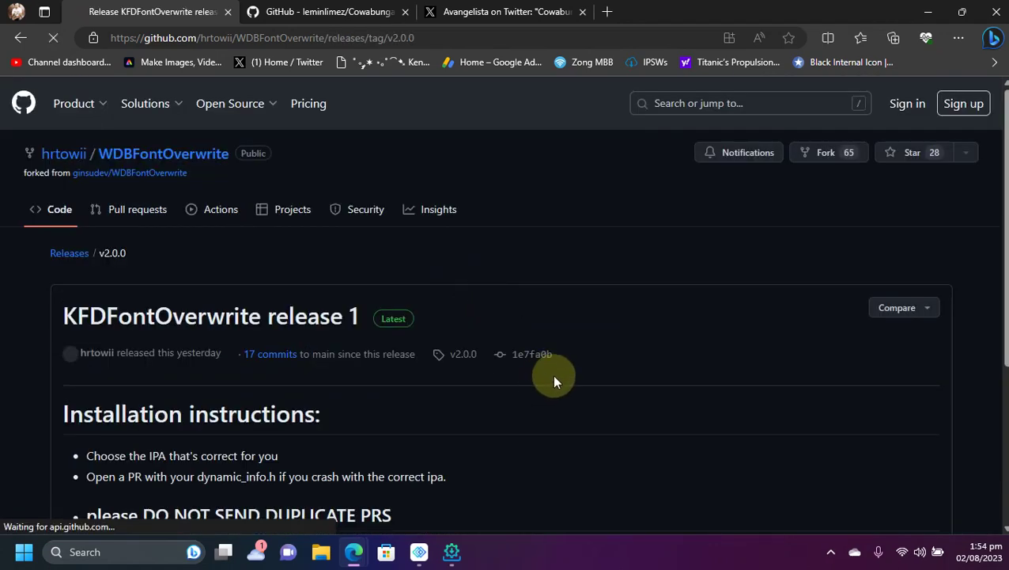
{"action": "scroll", "coordinate": [552, 374], "scroll_direction": "down", "scroll_amount": 3}
{"action": "scroll", "coordinate": [515, 355], "scroll_direction": "down", "scroll_amount": 1}
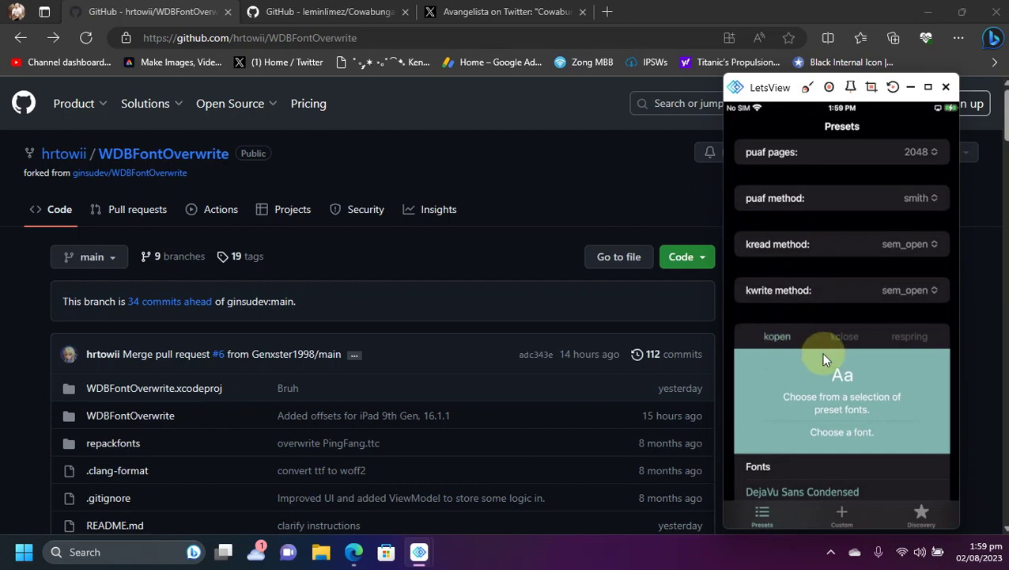
- Scroll the mirrored Presets screen through exploit settings, preset fonts, and keyboard-cache and SpringBoard actions
{"action": "scroll", "coordinate": [823, 360], "scroll_direction": "down", "scroll_amount": 5}
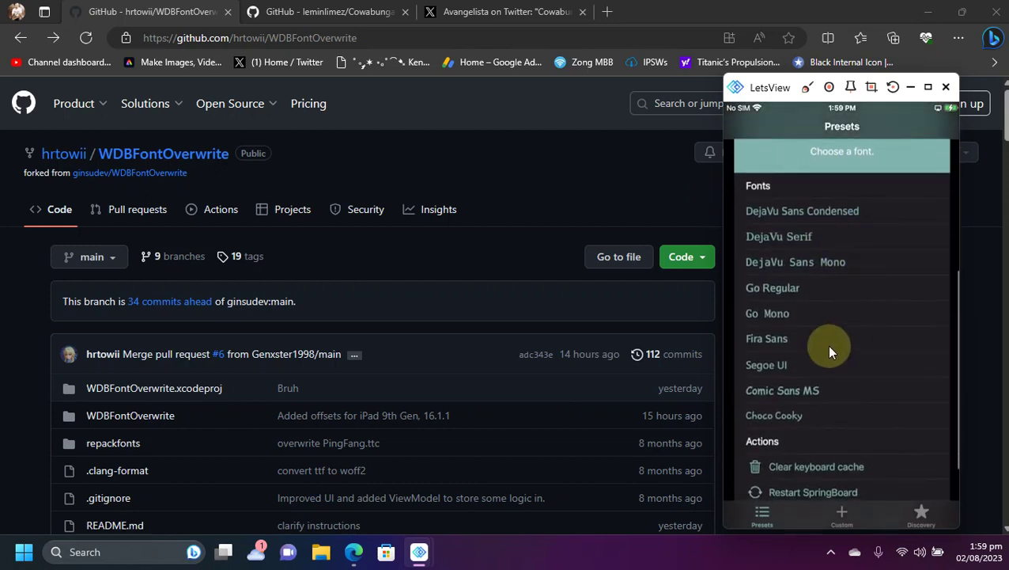
{"action": "scroll", "coordinate": [831, 360], "scroll_direction": "down", "scroll_amount": 2}
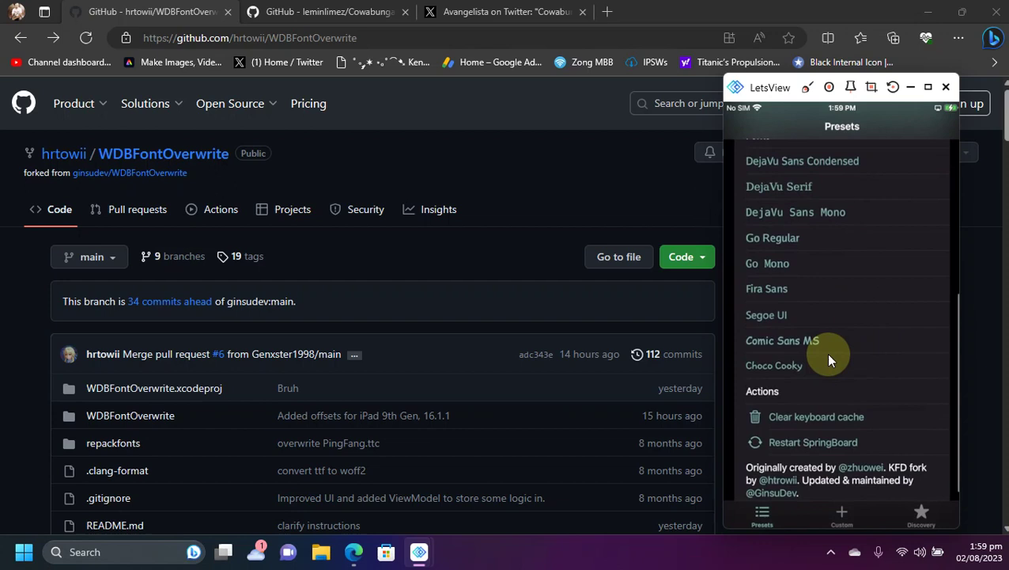
{"action": "scroll", "coordinate": [815, 317], "scroll_direction": "up", "scroll_amount": 3}
{"action": "scroll", "coordinate": [831, 297], "scroll_direction": "down", "scroll_amount": 1}
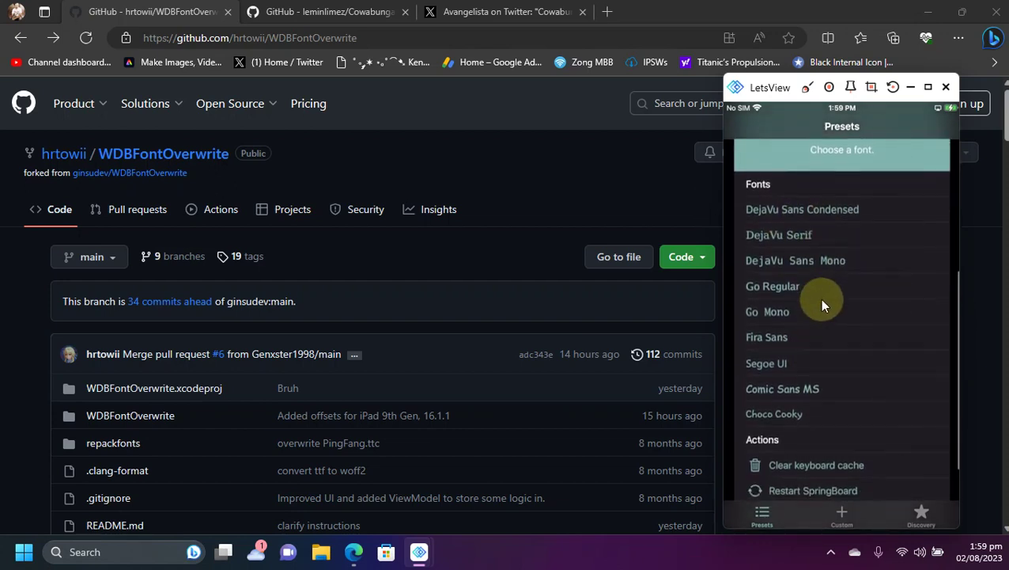
{"action": "scroll", "coordinate": [823, 307], "scroll_direction": "up", "scroll_amount": 5}
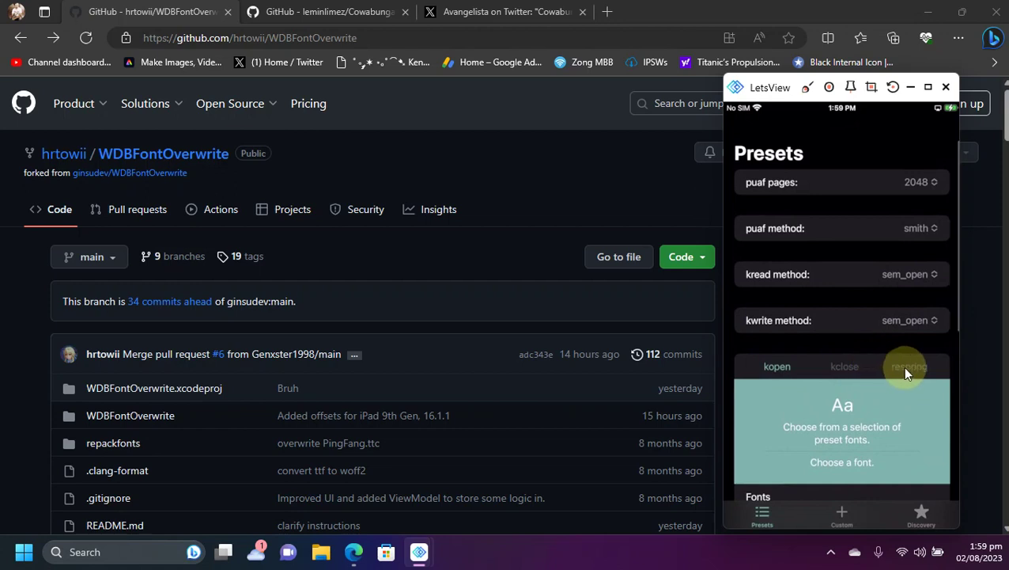
{"action": "scroll", "coordinate": [838, 371], "scroll_direction": "down", "scroll_amount": 3}
{"action": "scroll", "coordinate": [842, 396], "scroll_direction": "down", "scroll_amount": 2}
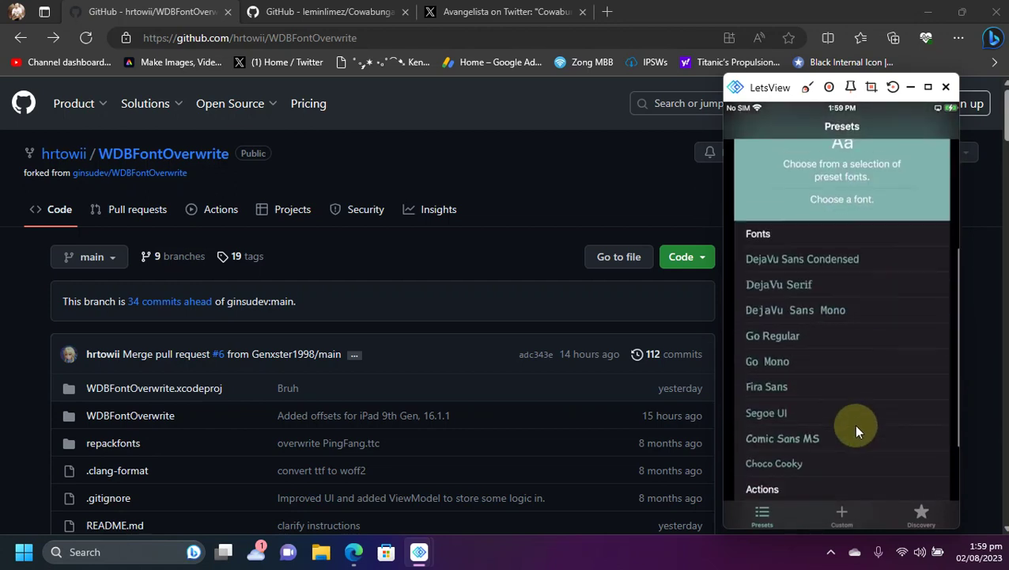
{"action": "scroll", "coordinate": [854, 423], "scroll_direction": "up", "scroll_amount": 3}
{"action": "scroll", "coordinate": [864, 371], "scroll_direction": "down", "scroll_amount": 2}
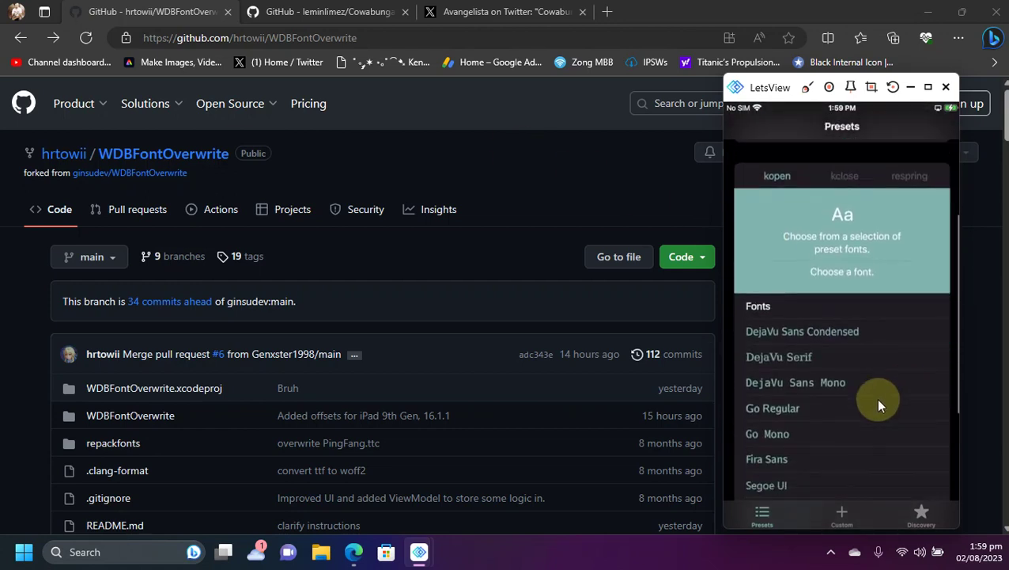
{"action": "scroll", "coordinate": [863, 397], "scroll_direction": "down", "scroll_amount": 2}
{"action": "scroll", "coordinate": [863, 396], "scroll_direction": "down", "scroll_amount": 2}
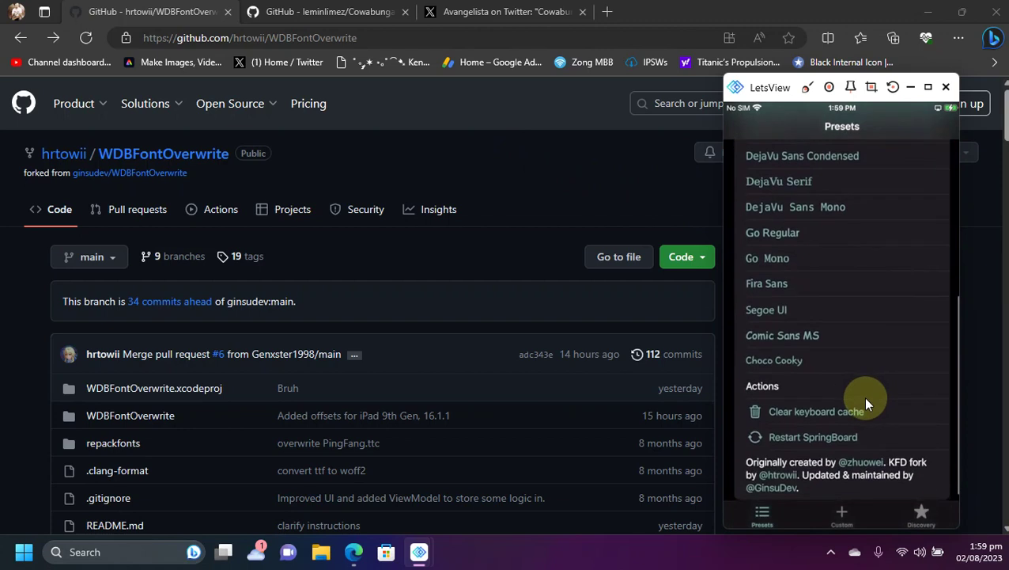
- Switch the mirrored app to Custom fonts, scroll it, and tap Import custom fonts
{"action": "left_click", "coordinate": [841, 518]}
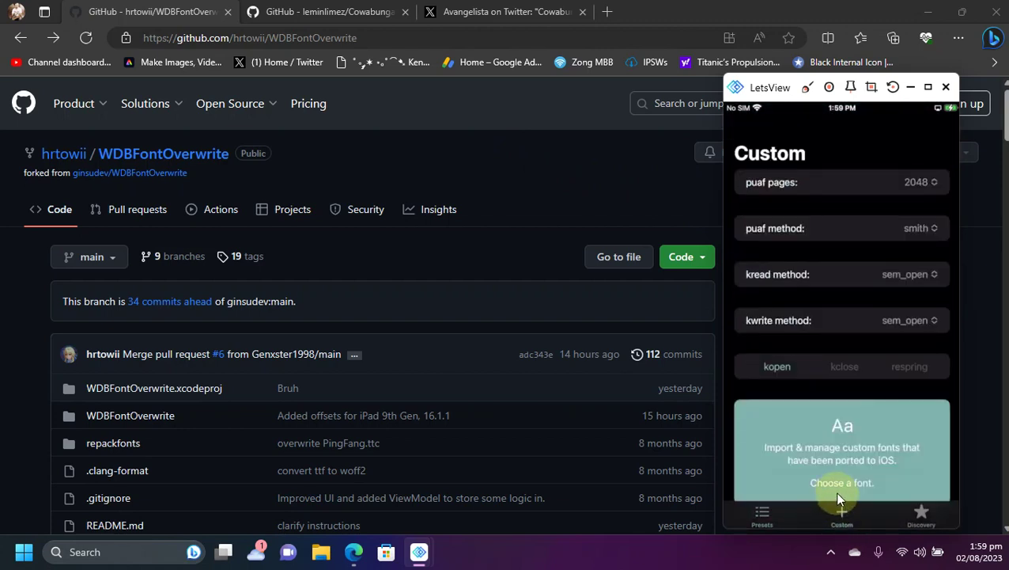
{"action": "scroll", "coordinate": [830, 485], "scroll_direction": "down", "scroll_amount": 2}
{"action": "scroll", "coordinate": [800, 469], "scroll_direction": "down", "scroll_amount": 1}
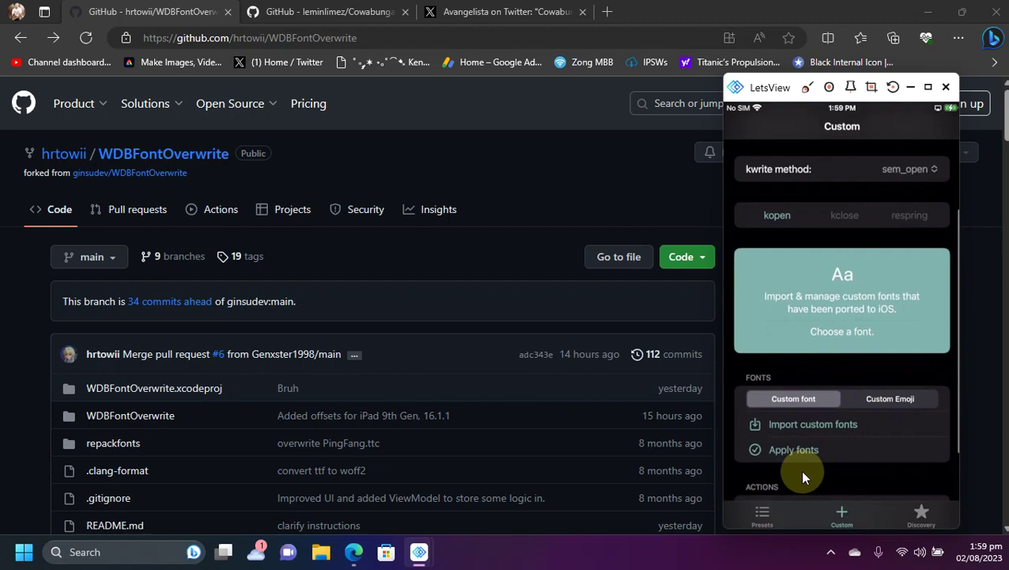
{"action": "left_click", "coordinate": [812, 425]}
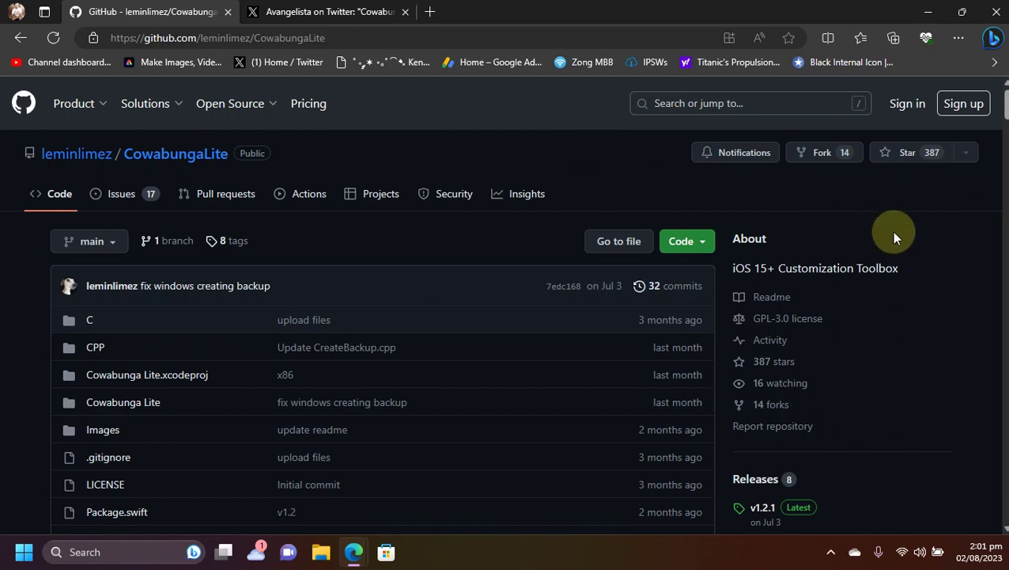
- Skim the CowabungaLite README, then return to the previous page with Alt+Left
{"action": "scroll", "coordinate": [914, 287], "scroll_direction": "down", "scroll_amount": 5}
{"action": "scroll", "coordinate": [514, 228], "scroll_direction": "down", "scroll_amount": 2}
{"action": "scroll", "coordinate": [443, 261], "scroll_direction": "down", "scroll_amount": 2}
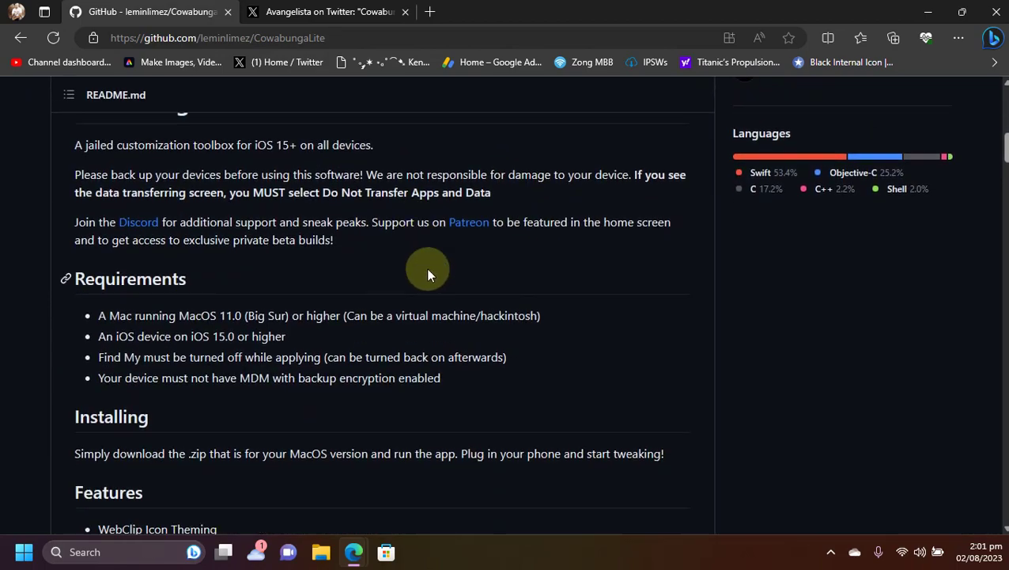
{"action": "scroll", "coordinate": [537, 279], "scroll_direction": "up", "scroll_amount": 5}
{"action": "scroll", "coordinate": [553, 293], "scroll_direction": "up", "scroll_amount": 4}
{"action": "key", "text": "alt+Left"}
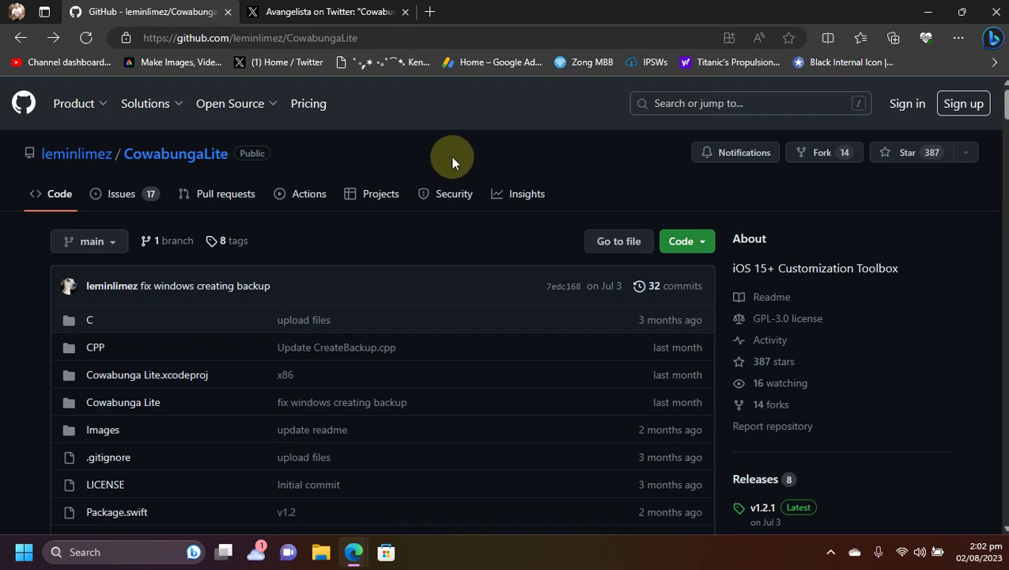
{"action": "scroll", "coordinate": [886, 348], "scroll_direction": "down", "scroll_amount": 2}
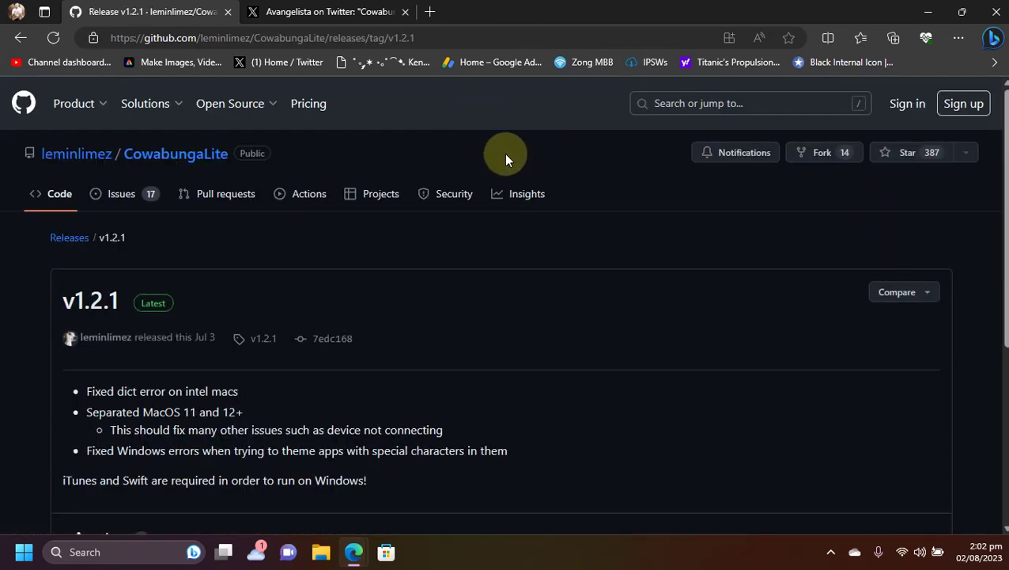
- Scroll the v1.2.1 release page down and back up
{"action": "scroll", "coordinate": [578, 340], "scroll_direction": "down", "scroll_amount": 3}
{"action": "scroll", "coordinate": [579, 340], "scroll_direction": "up", "scroll_amount": 3}
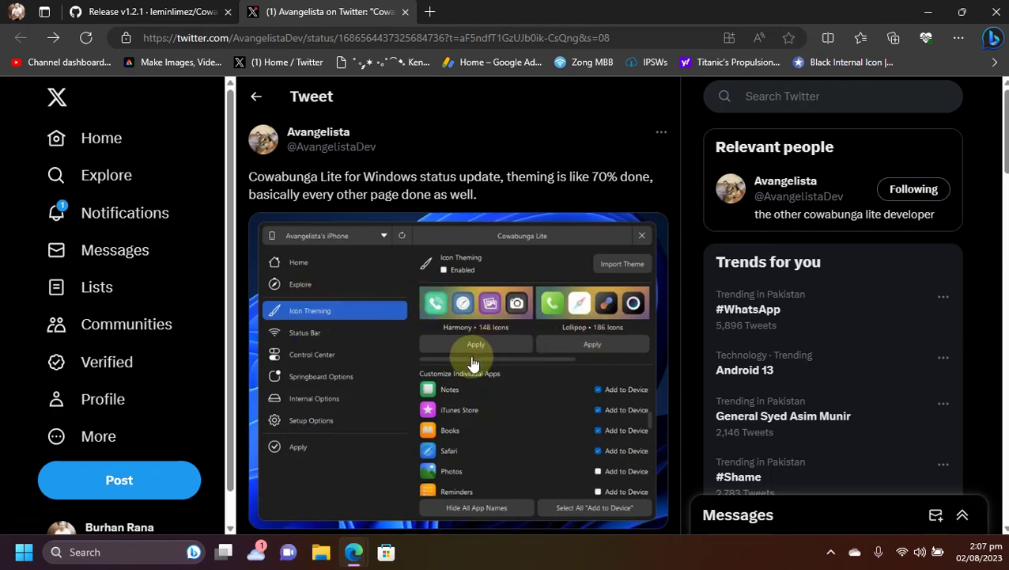
{"action": "scroll", "coordinate": [546, 324], "scroll_direction": "down", "scroll_amount": 1}
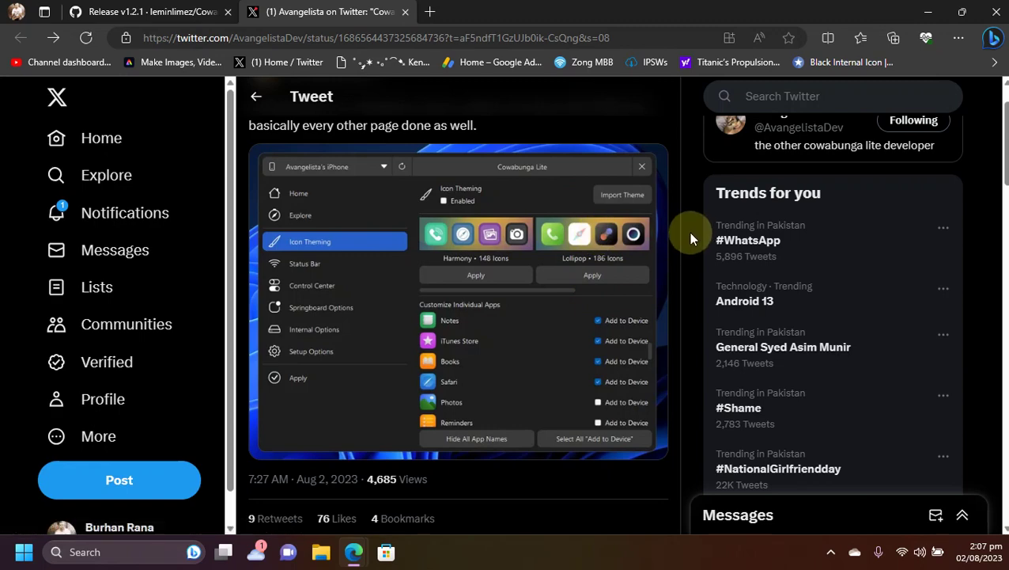
{"action": "scroll", "coordinate": [686, 230], "scroll_direction": "up", "scroll_amount": 1}
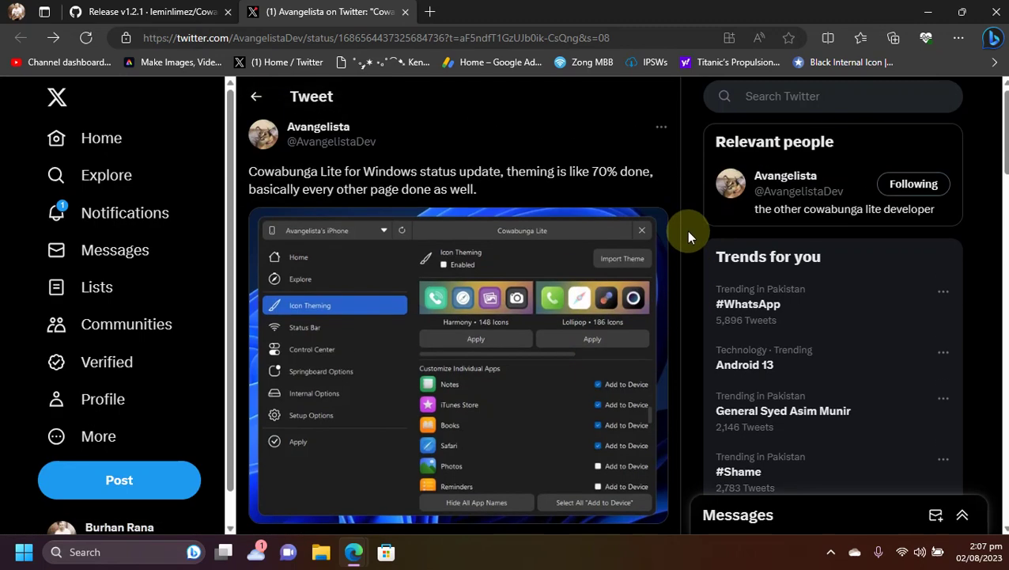
{"action": "scroll", "coordinate": [686, 230], "scroll_direction": "down", "scroll_amount": 1}
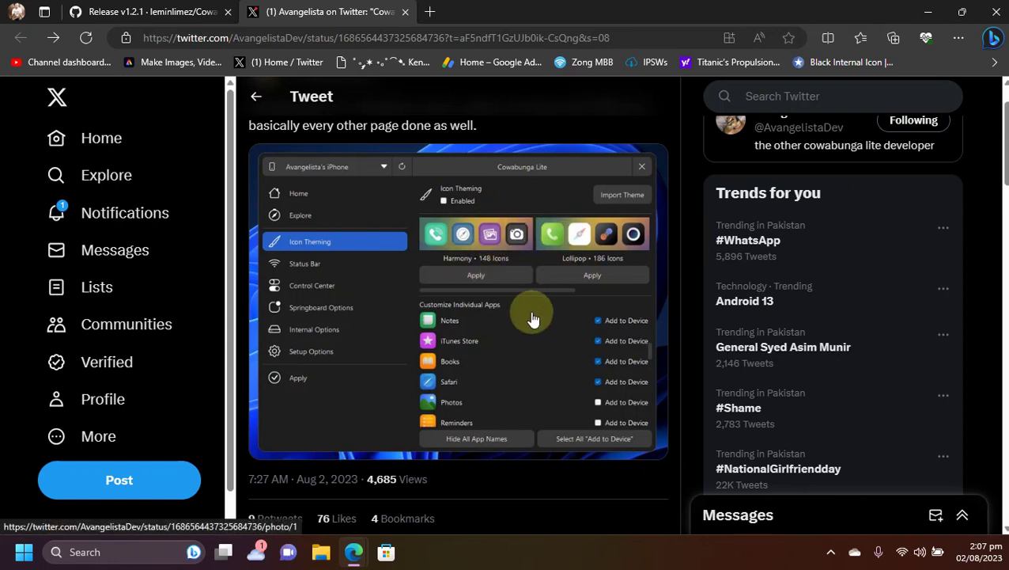
{"action": "scroll", "coordinate": [689, 278], "scroll_direction": "up", "scroll_amount": 1}
{"action": "scroll", "coordinate": [688, 276], "scroll_direction": "up", "scroll_amount": 1}
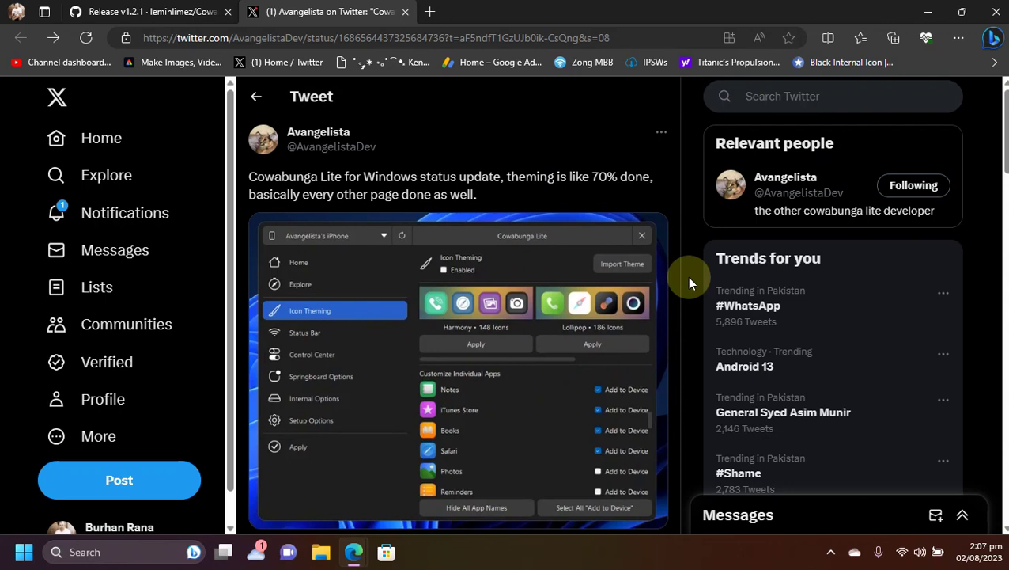